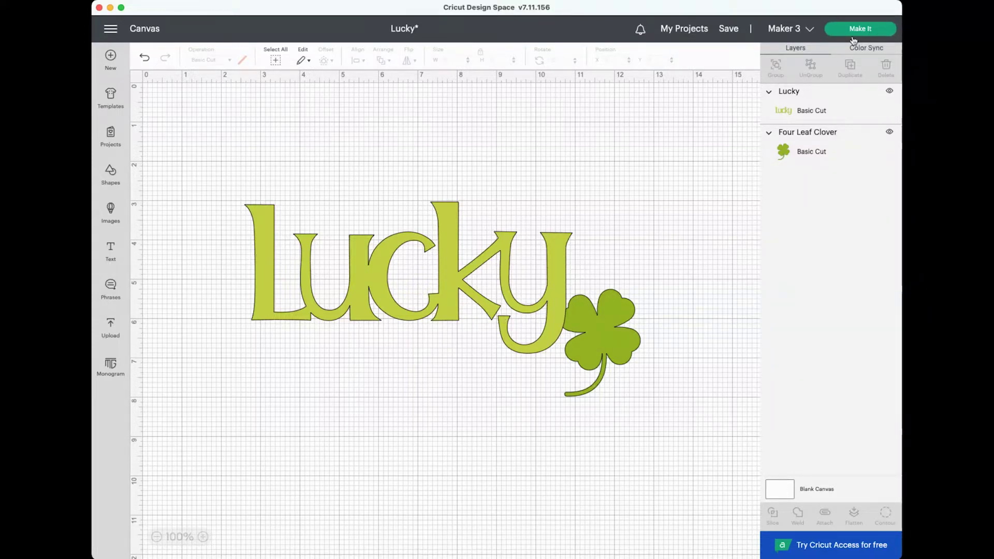
- Preview the Lucky design's cut layout on a mat, then return to the canvas
left_click(871, 31)
left_click(451, 137)
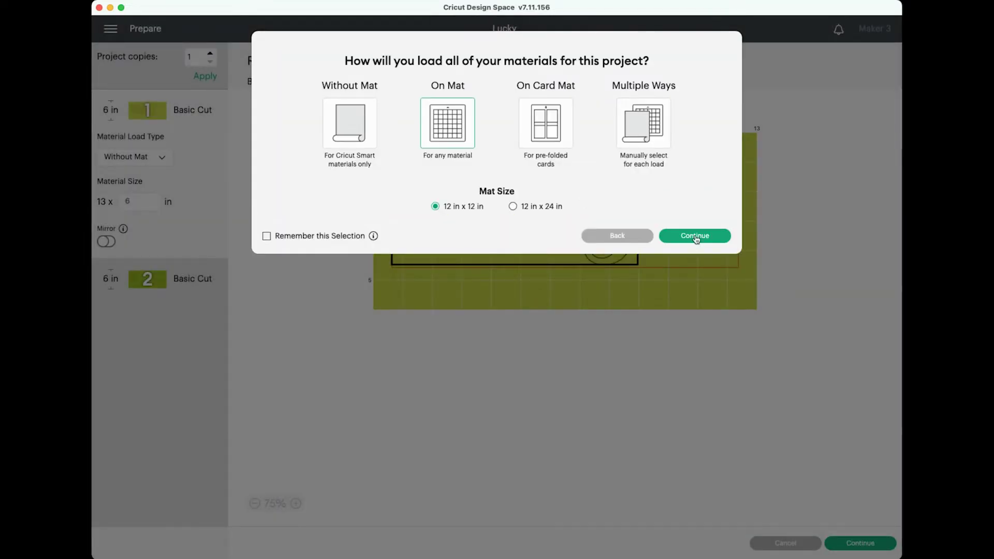
left_click(696, 236)
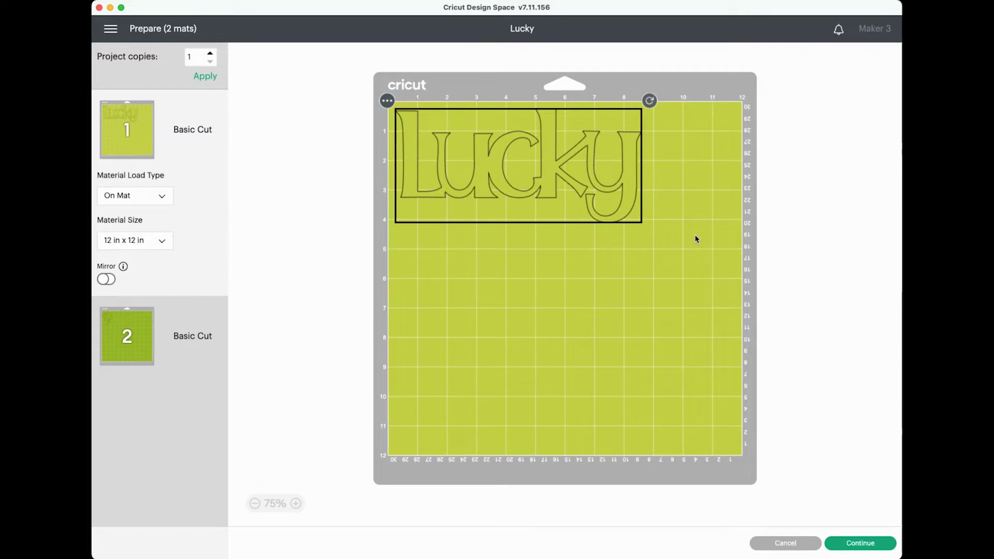
left_click(785, 543)
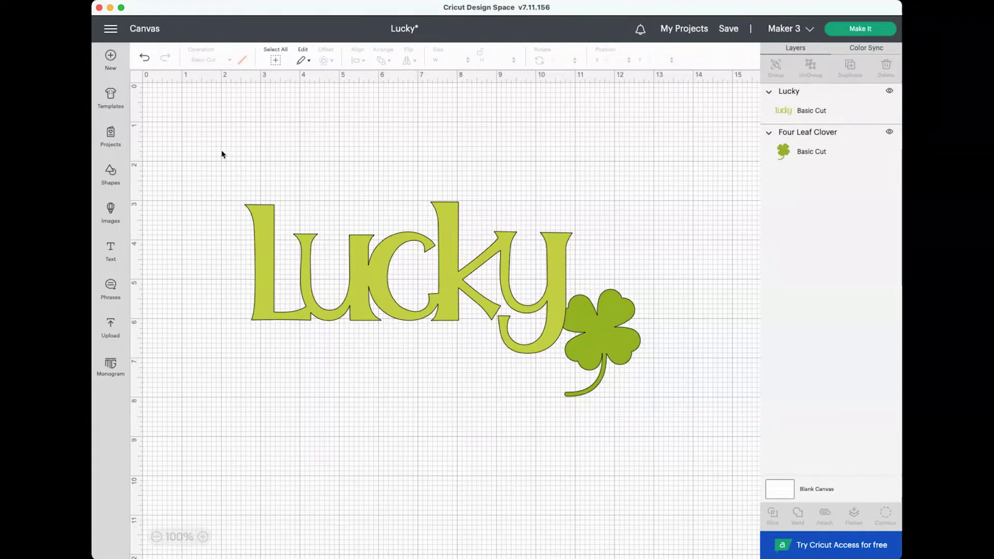
- Select the Lucky text and four-leaf clover together, on the canvas and in the Layers panel
left_click_drag(219, 151, 671, 425)
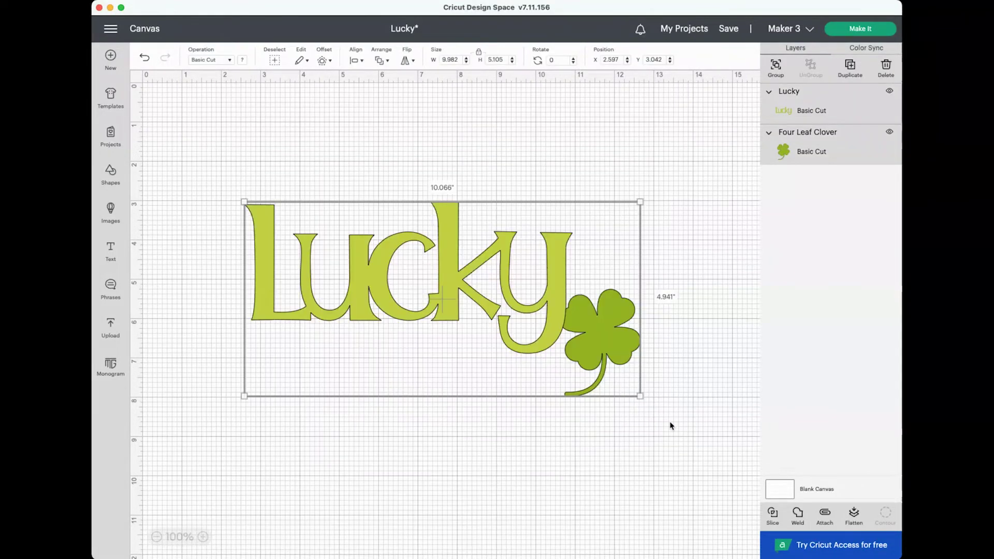
left_click(671, 426)
left_click(553, 298)
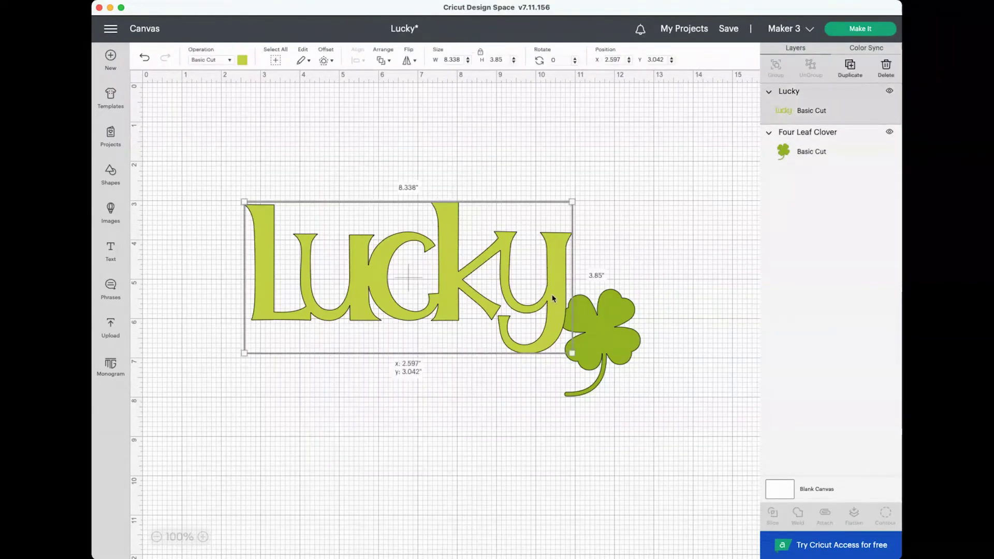
left_click(602, 327, "shift")
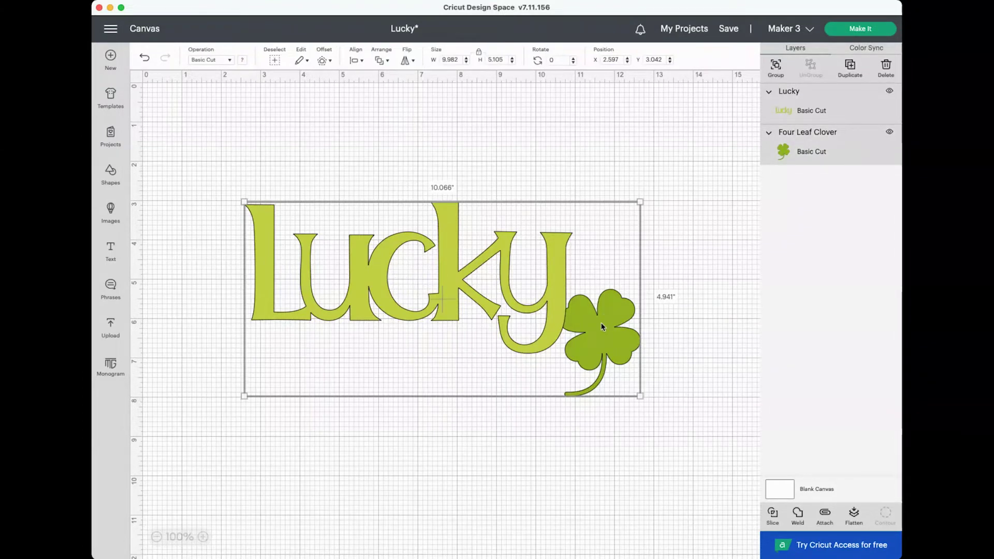
left_click(707, 243)
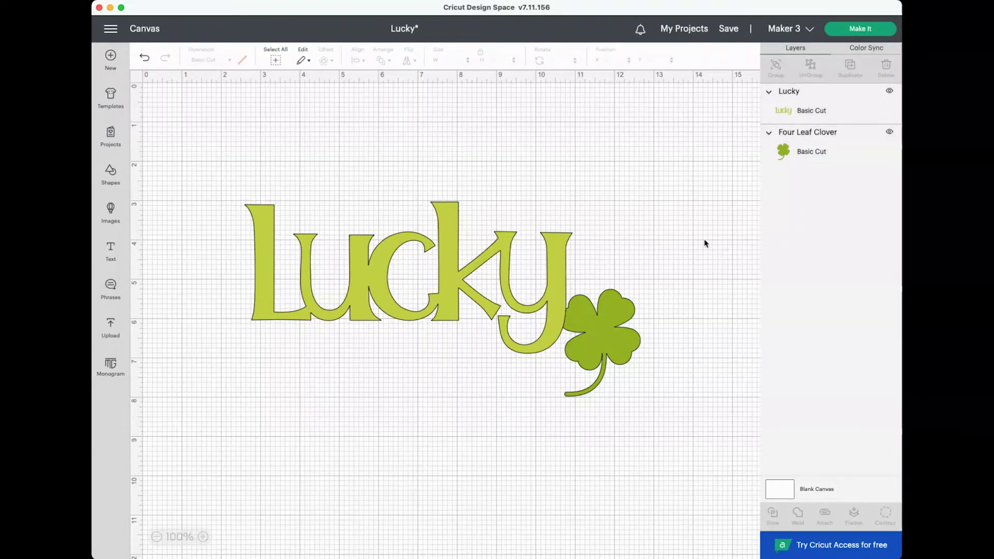
left_click(840, 111)
left_click(840, 150, "shift")
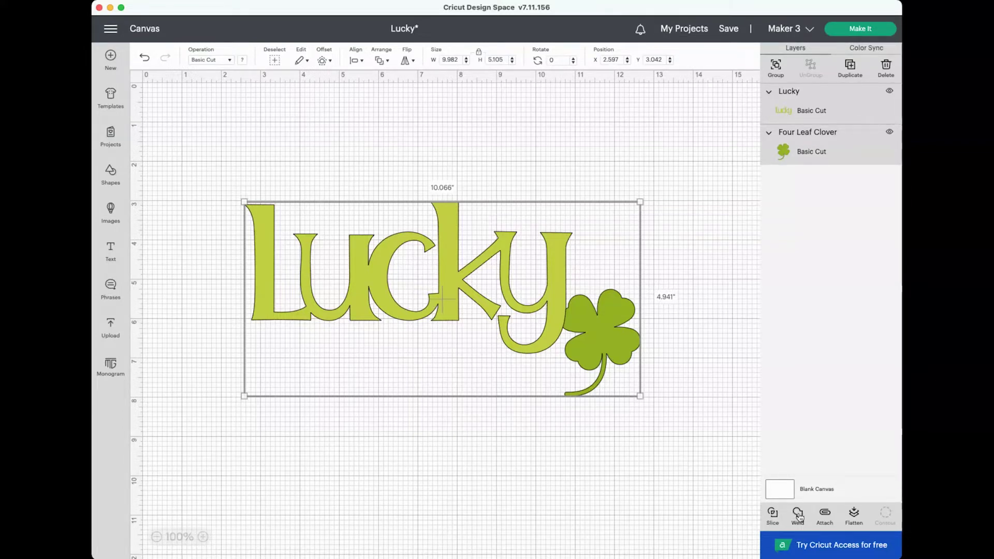
- Weld the Lucky text and clover into a single Weld Result layer
left_click(798, 515)
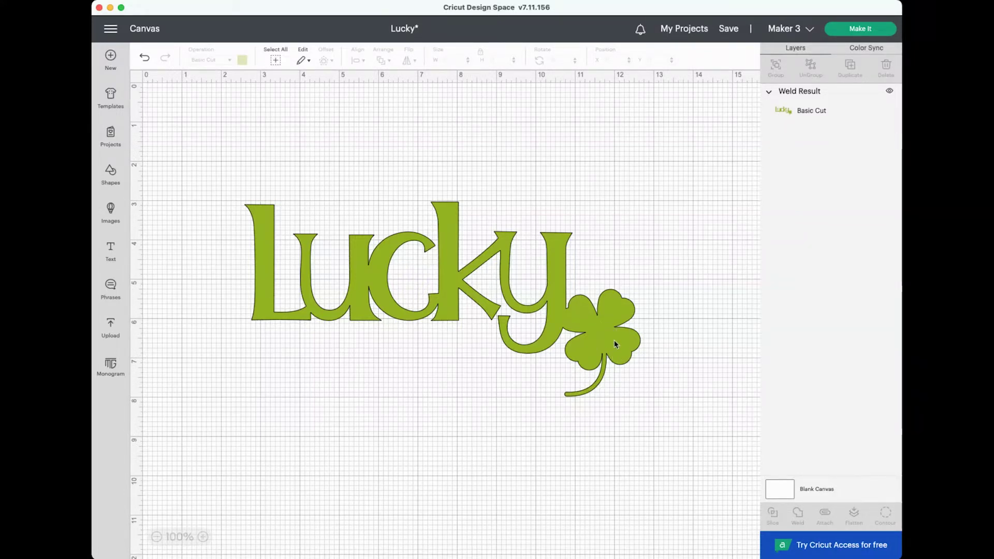
scroll(608, 344, "right", 2)
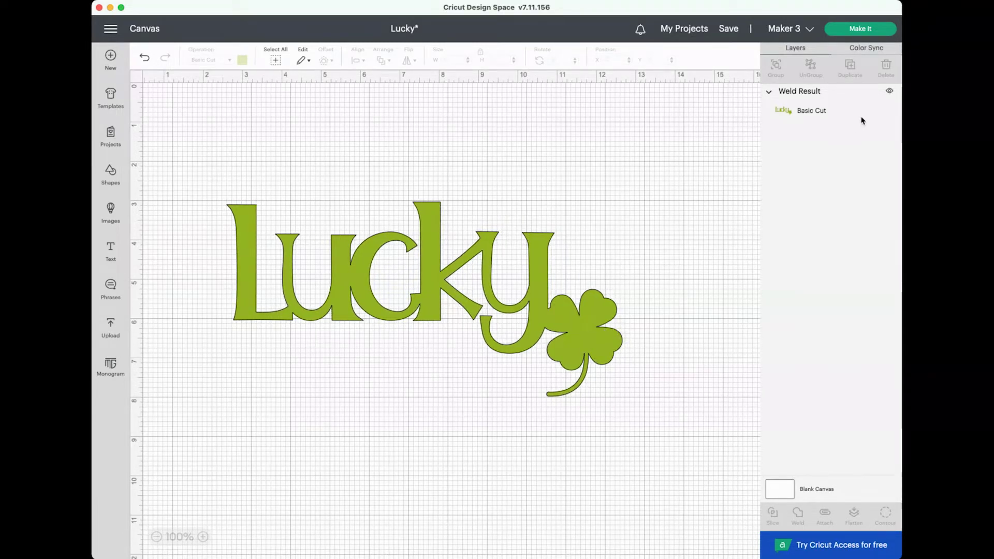
scroll(685, 181, "right", 1)
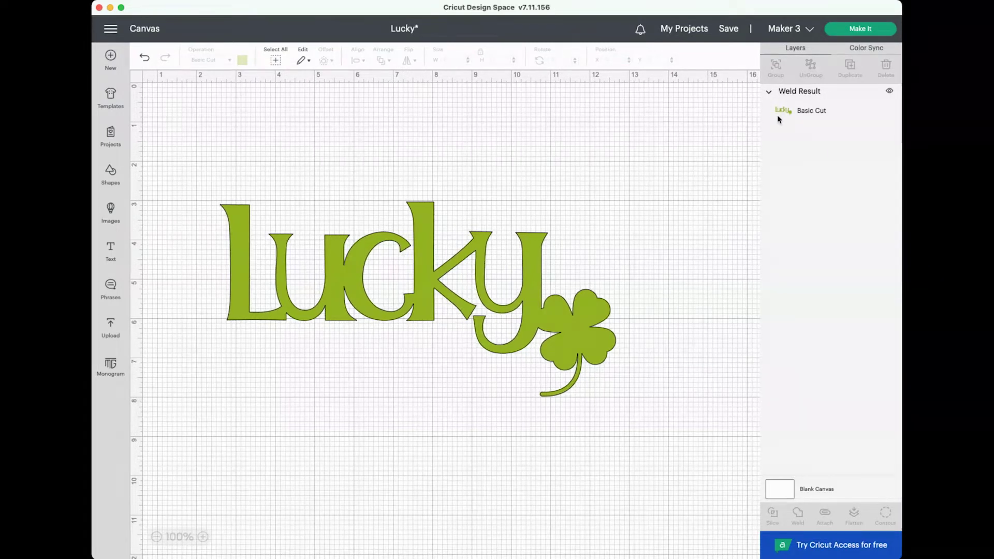
scroll(621, 133, "left", 1)
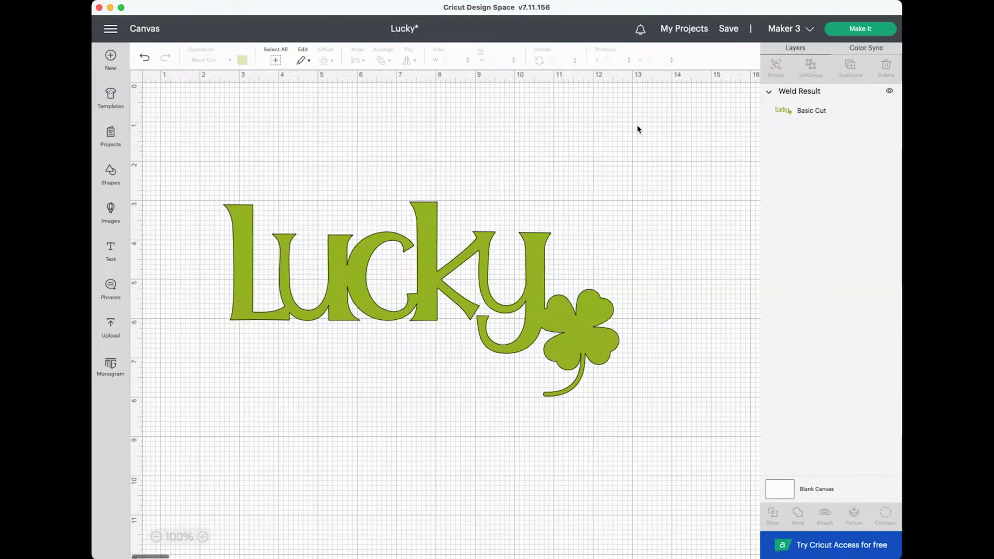
- Preview the welded Lucky design laid out on one mat
left_click(874, 32)
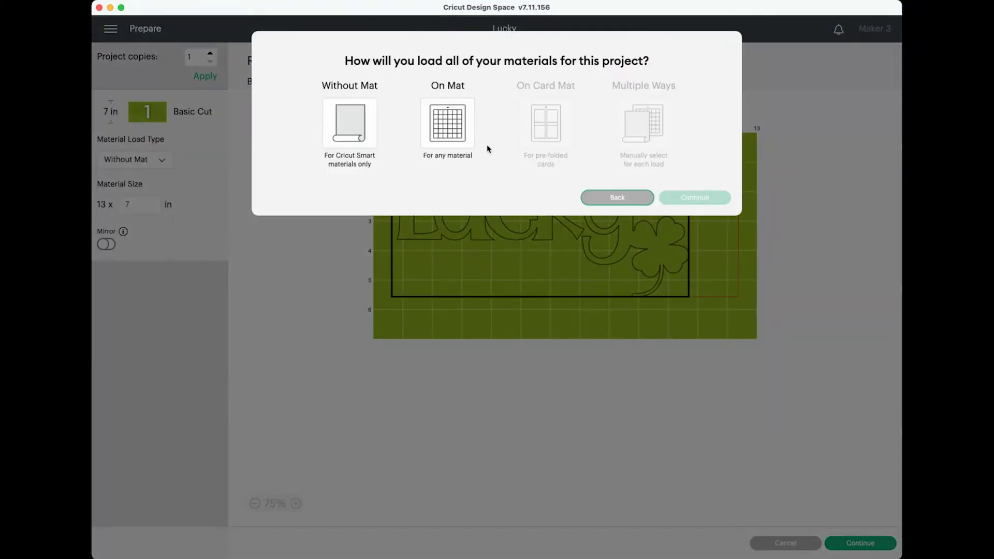
left_click(710, 240)
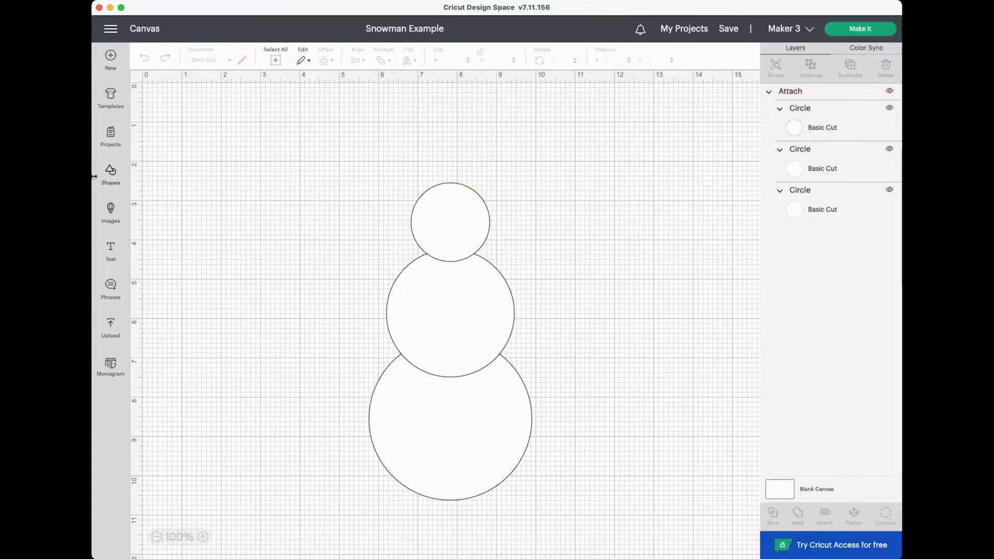
- Select the three attached snowman circles as one 4.139 in by 8.069 in Attach group
left_click(115, 177)
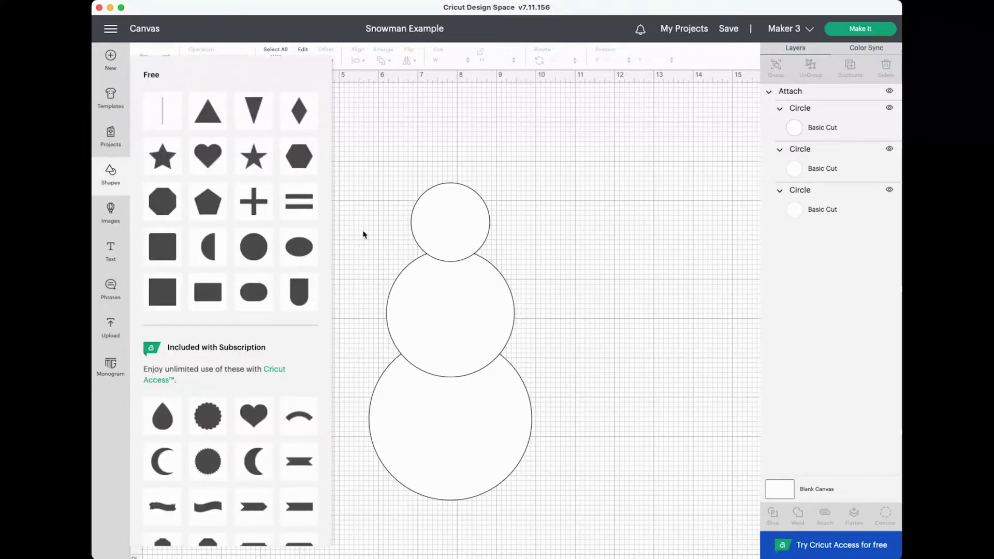
left_click(590, 200)
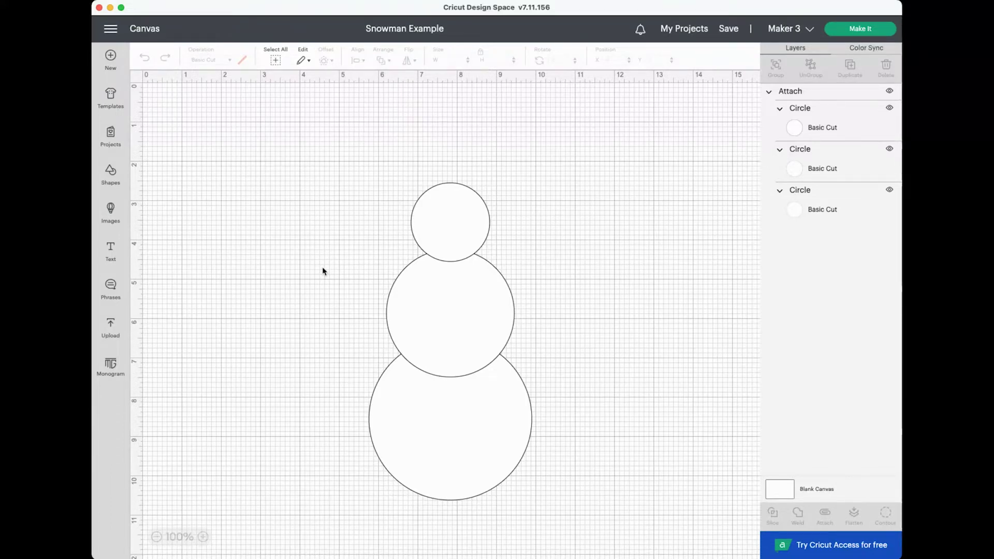
left_click(113, 178)
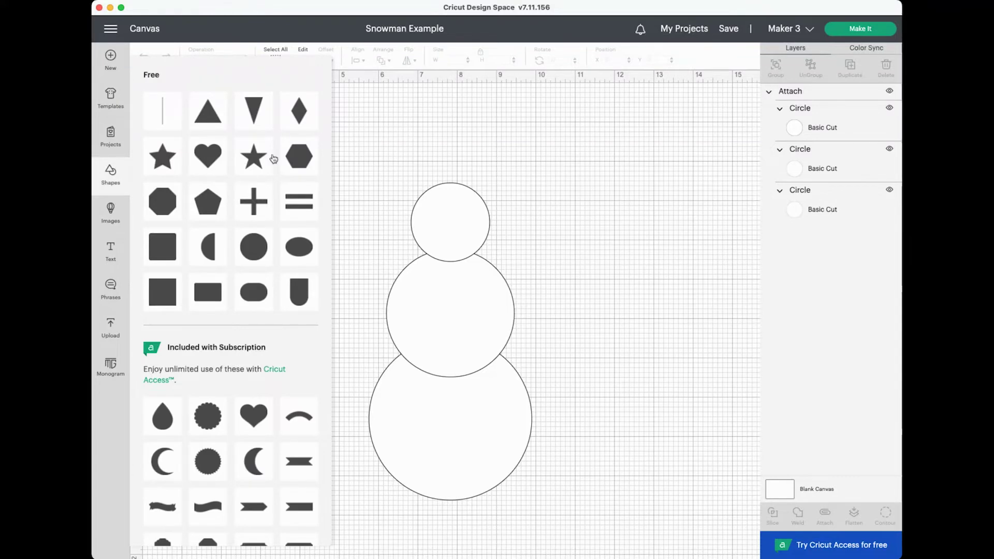
left_click(571, 210)
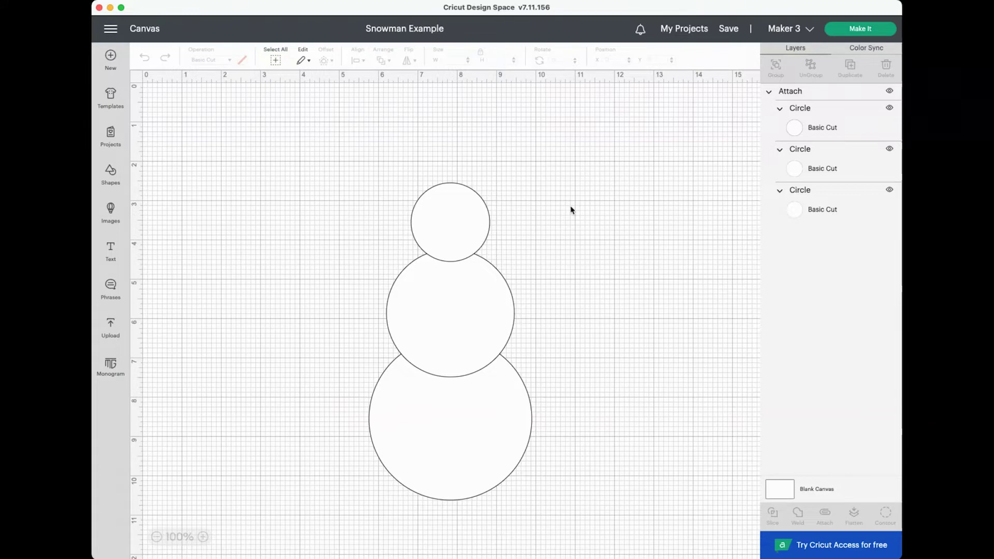
scroll(572, 210, "down", 2)
left_click(458, 192)
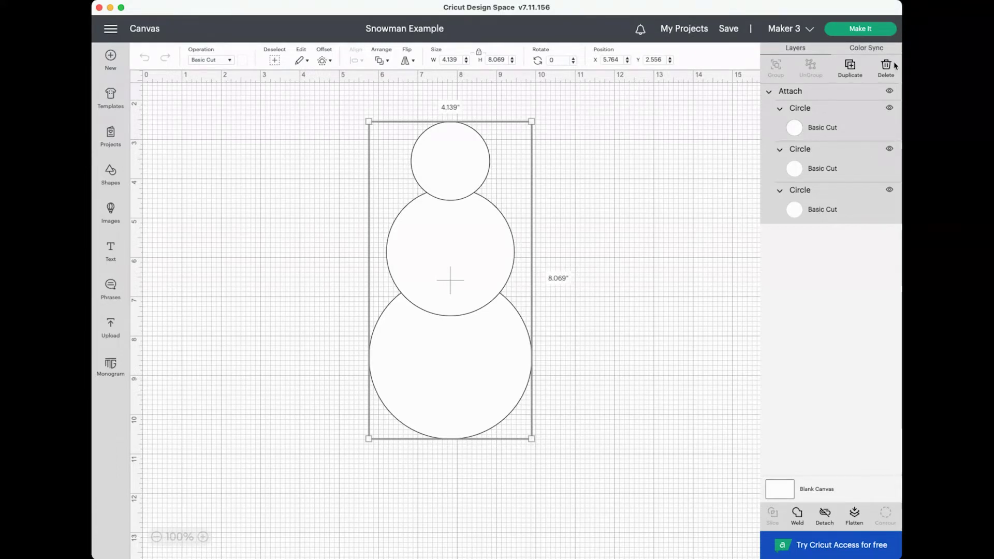
- Preview the attached snowman on a single 12 in x 12 in mat, then return to the canvas
left_click(860, 29)
left_click(447, 124)
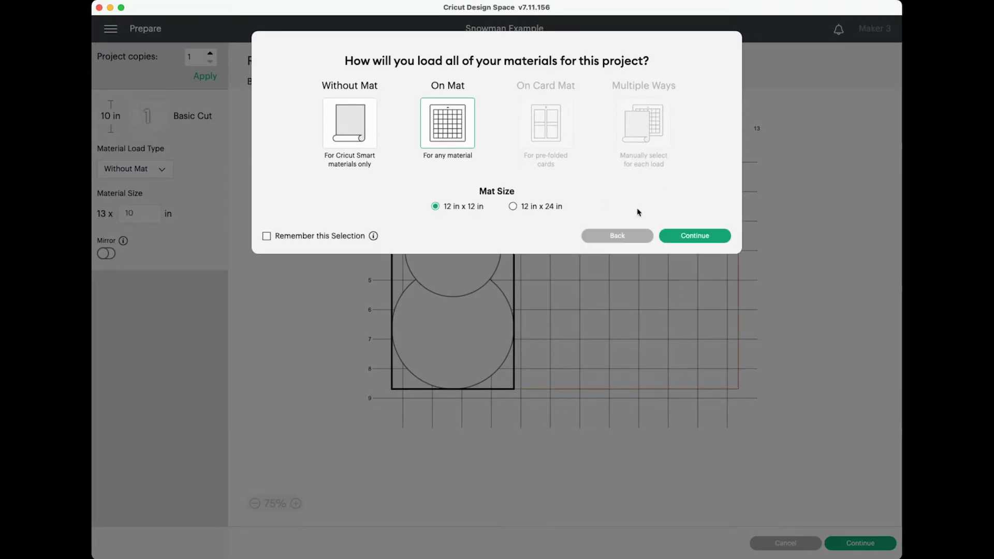
left_click(686, 240)
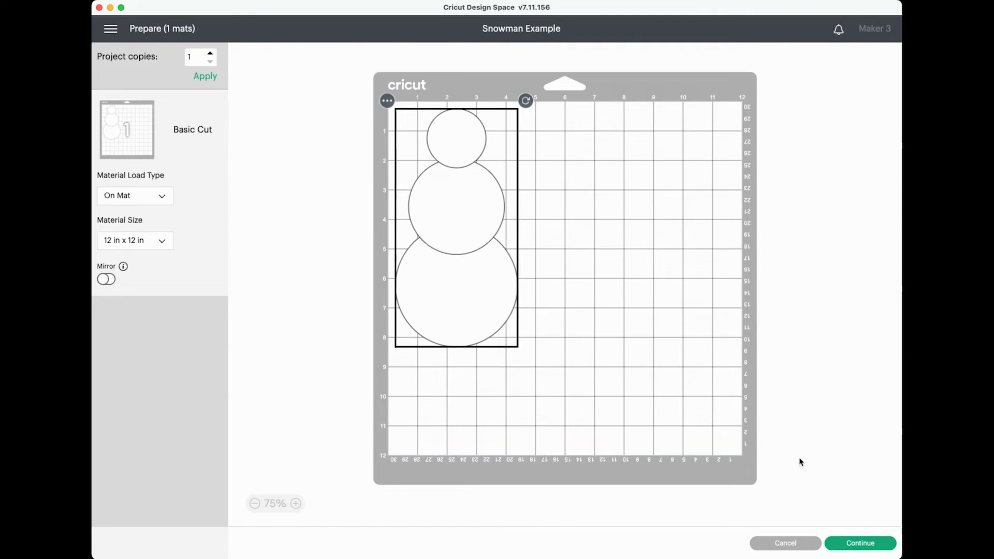
left_click(783, 544)
- Detach the three snowman circles, select all three, and weld them into one Weld Result shape
left_click(470, 172)
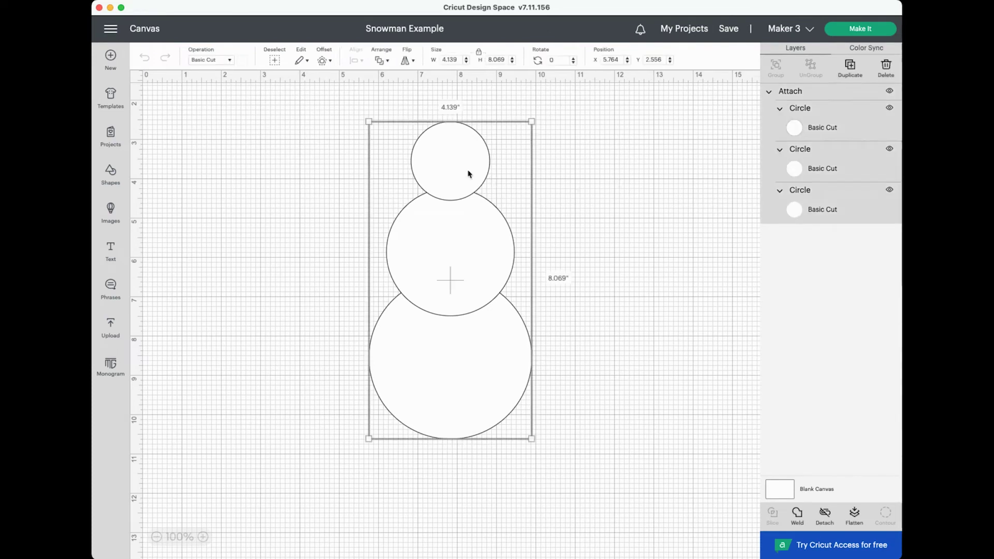
left_click(825, 514)
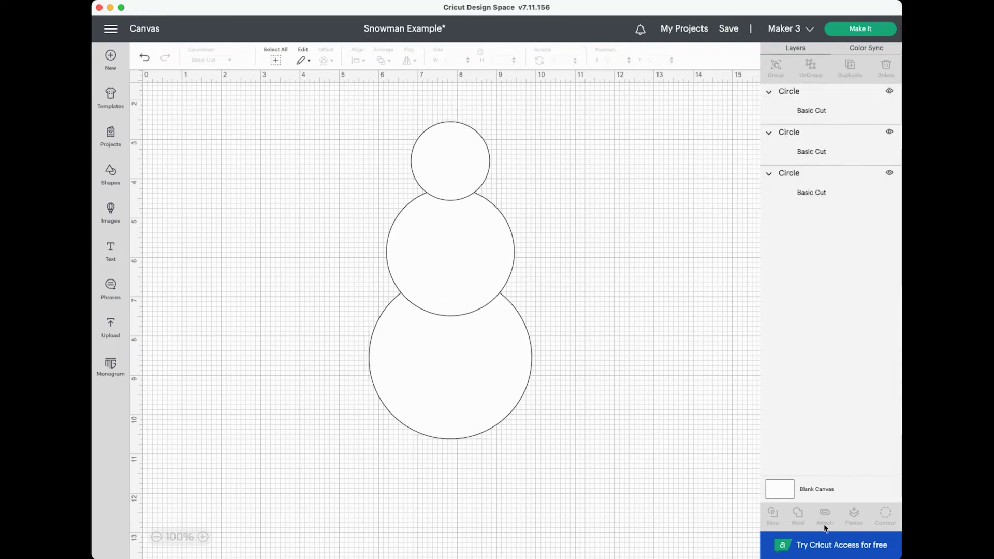
left_click_drag(436, 264, 708, 472)
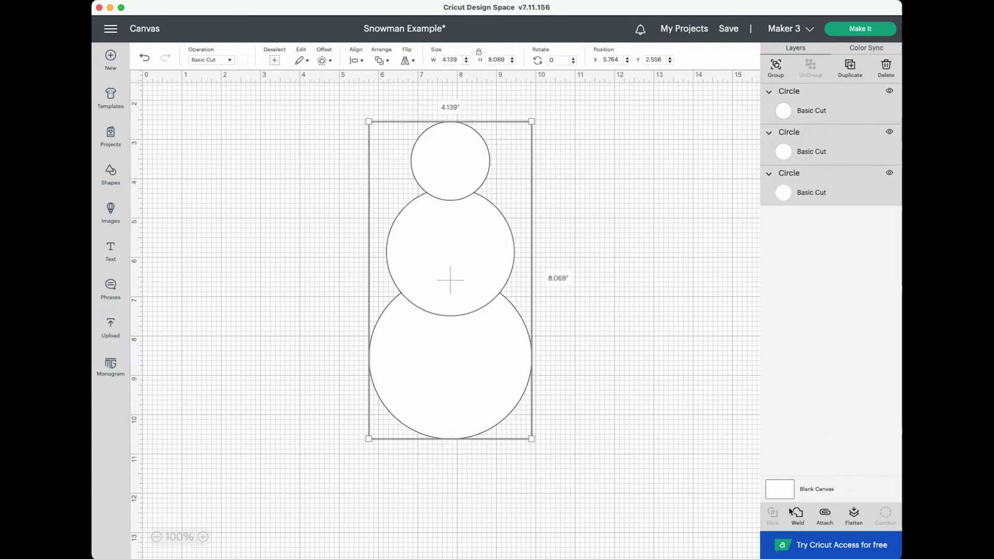
left_click(558, 242)
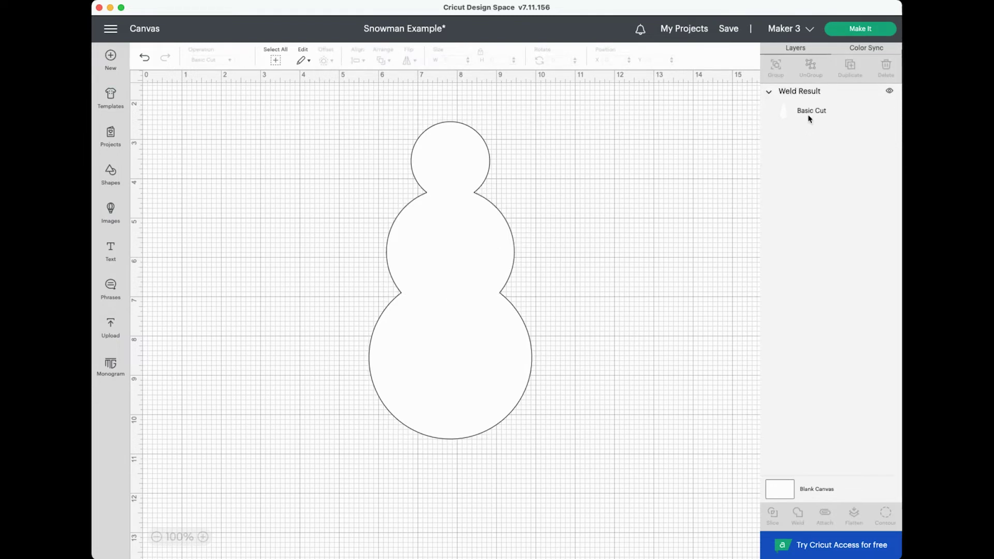
left_click(878, 32)
- Lay the welded snowman out on a 12 in x 12 in mat for cutting
left_click(431, 125)
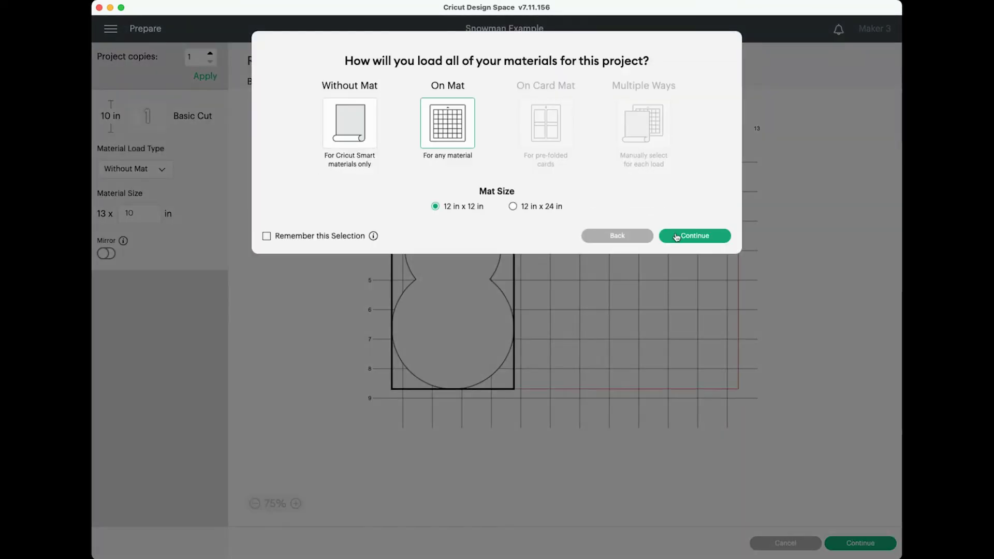
left_click(714, 240)
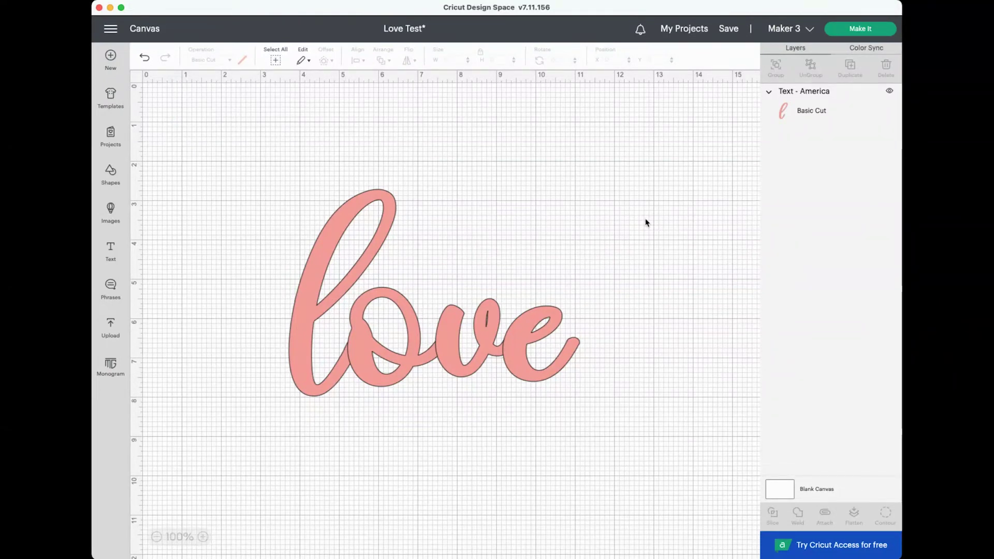
scroll(647, 222, "right", 1)
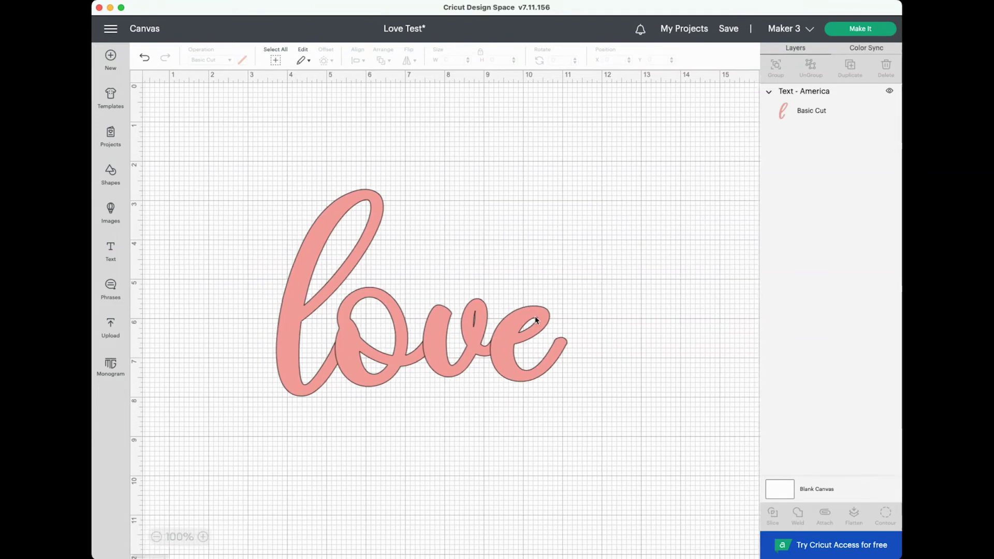
left_click(533, 318)
scroll(637, 258, "left", 1)
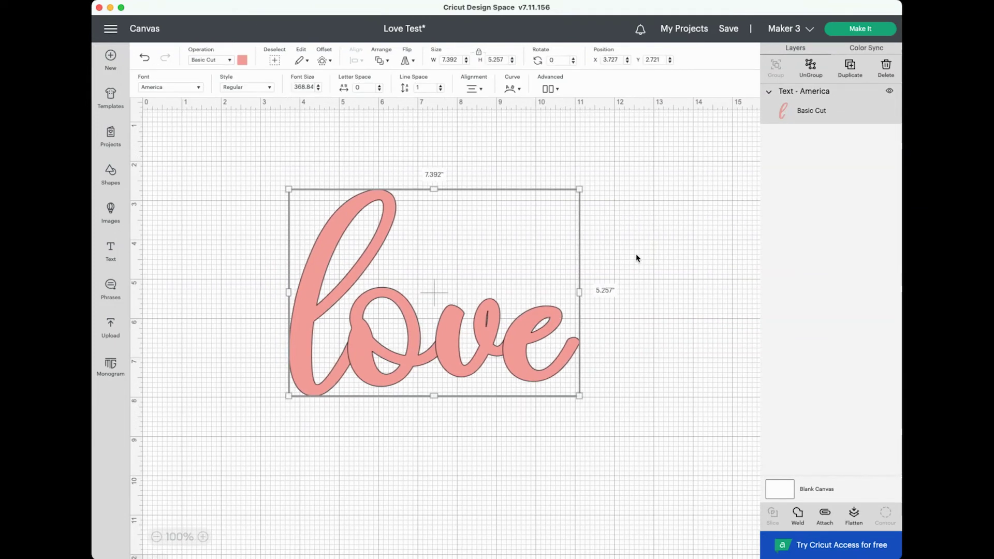
left_click(881, 27)
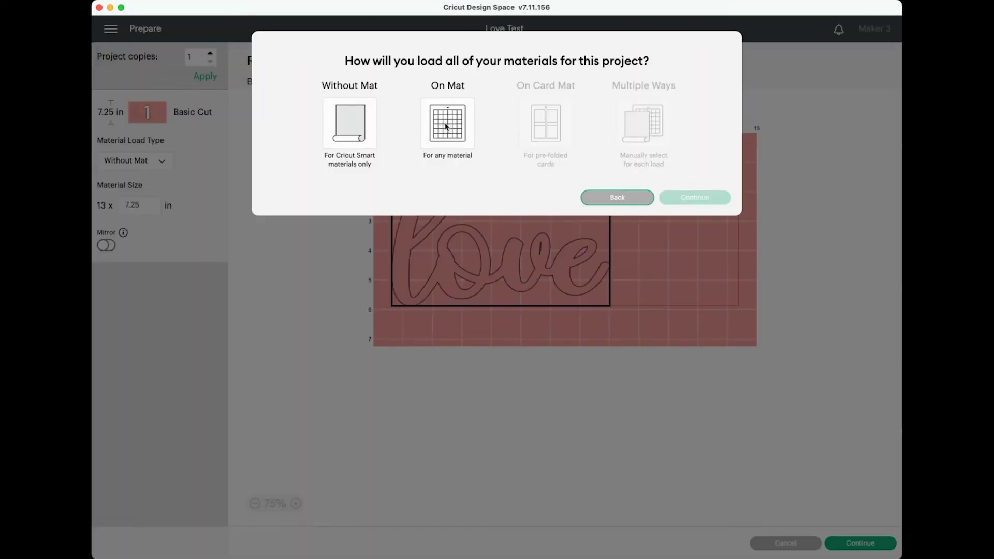
left_click(446, 124)
left_click(718, 239)
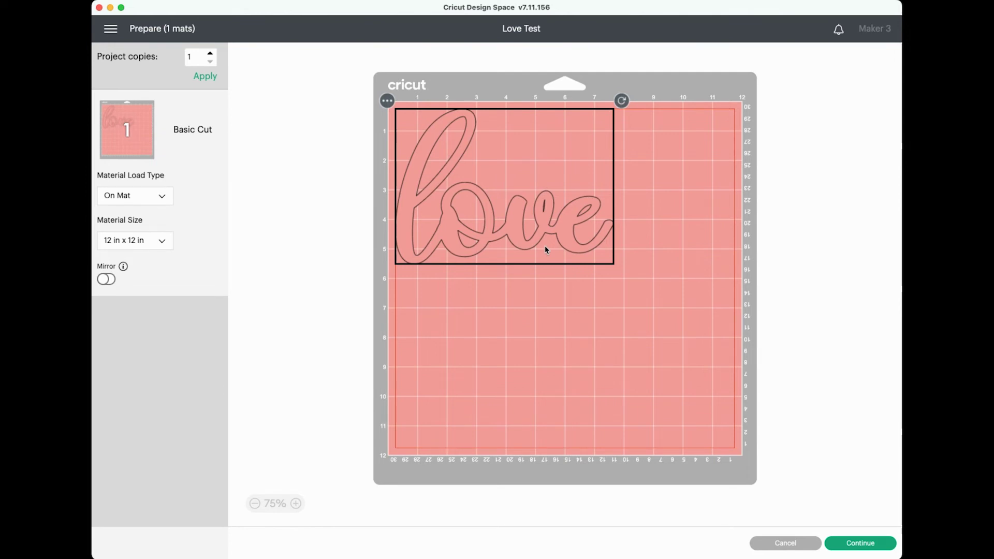
left_click(803, 541)
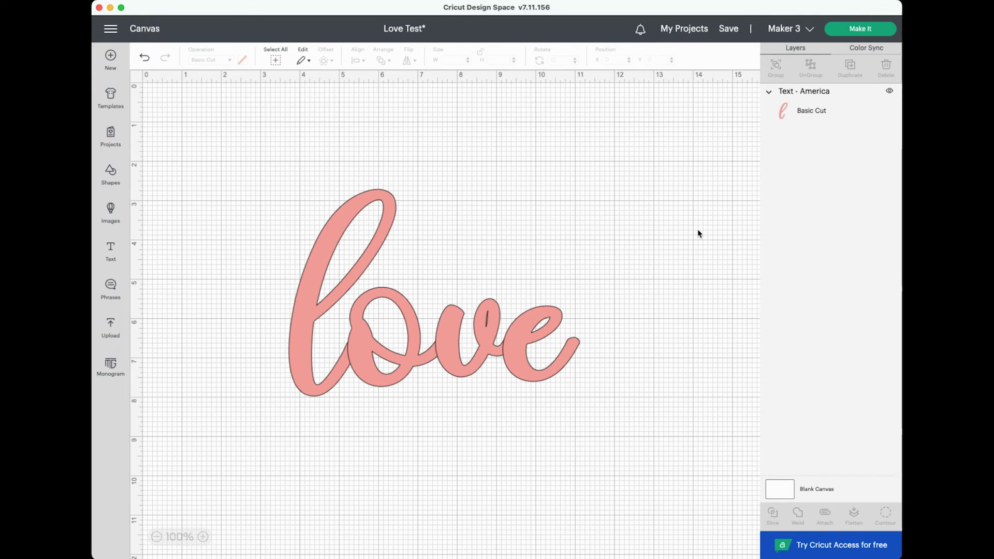
left_click(530, 341)
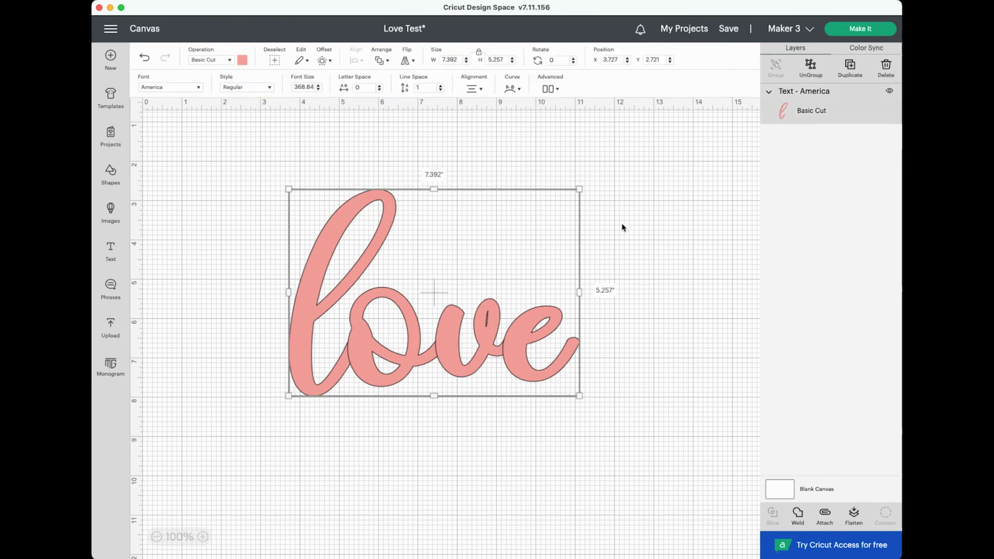
left_click(774, 473)
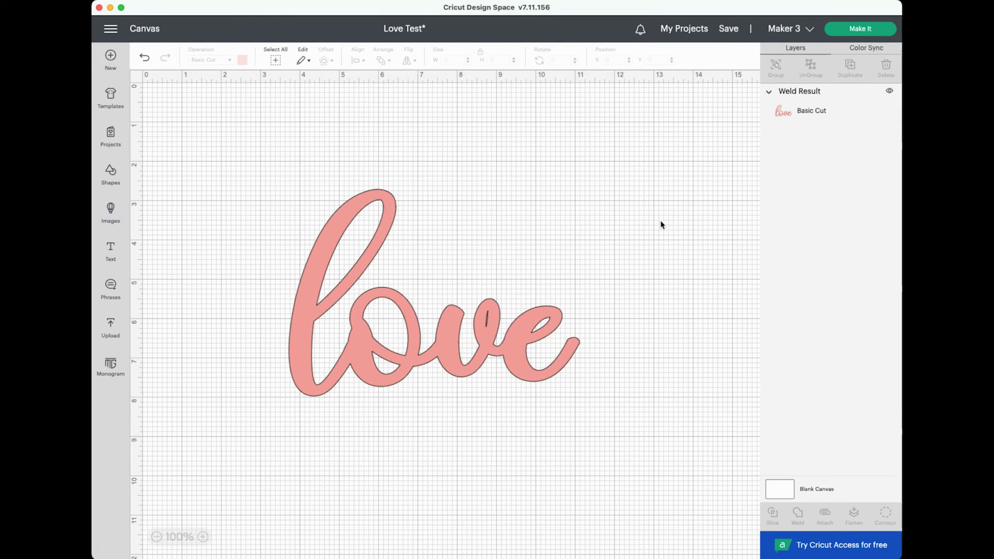
key("super+z")
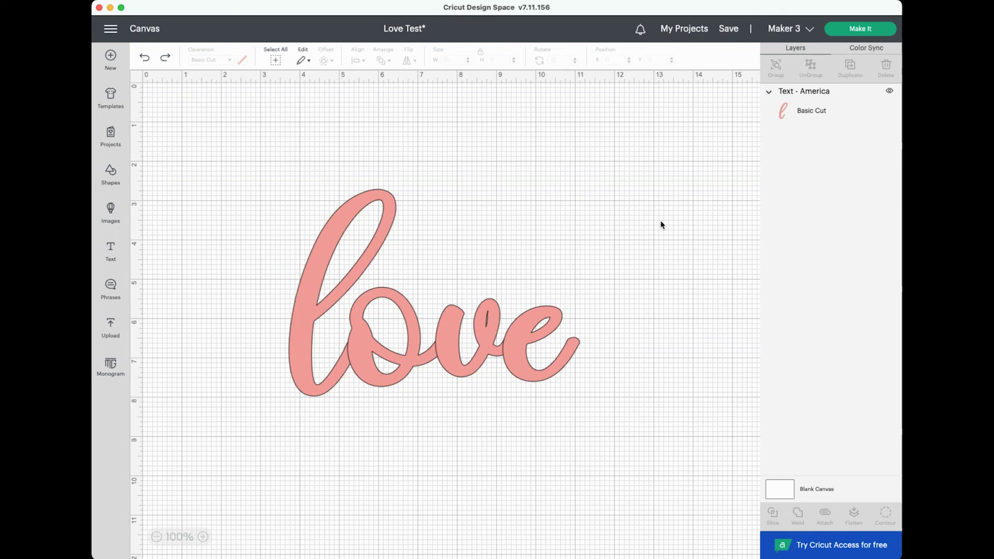
left_click(839, 33)
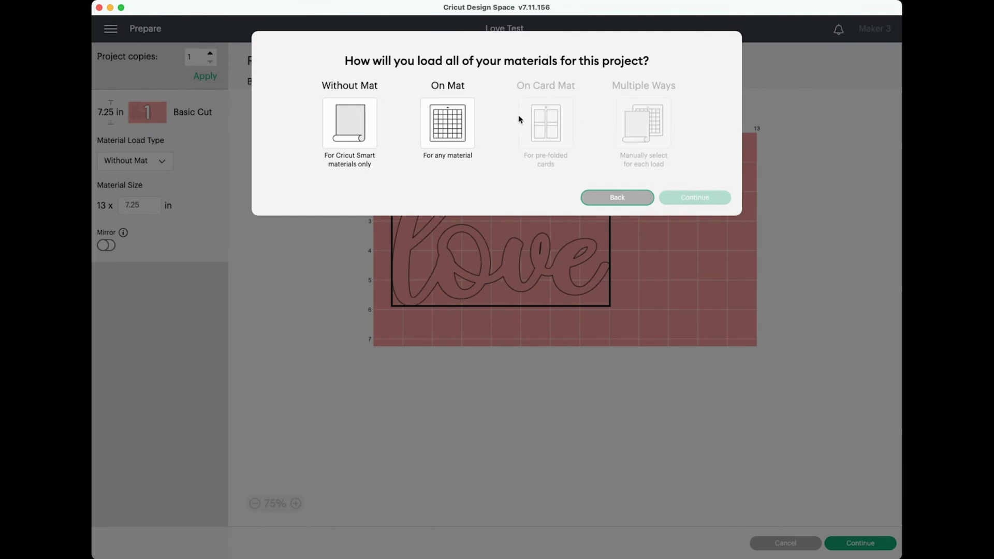
left_click(462, 122)
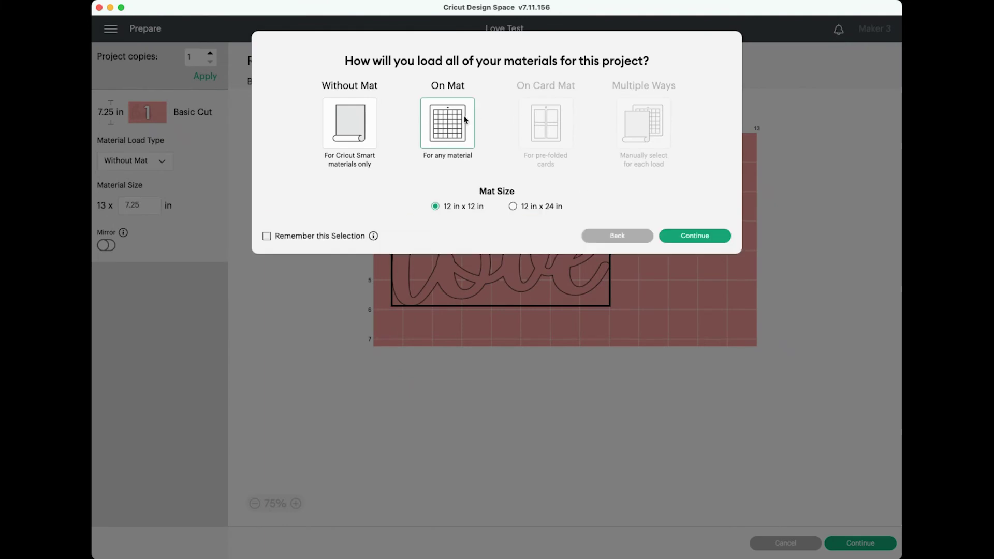
left_click(710, 241)
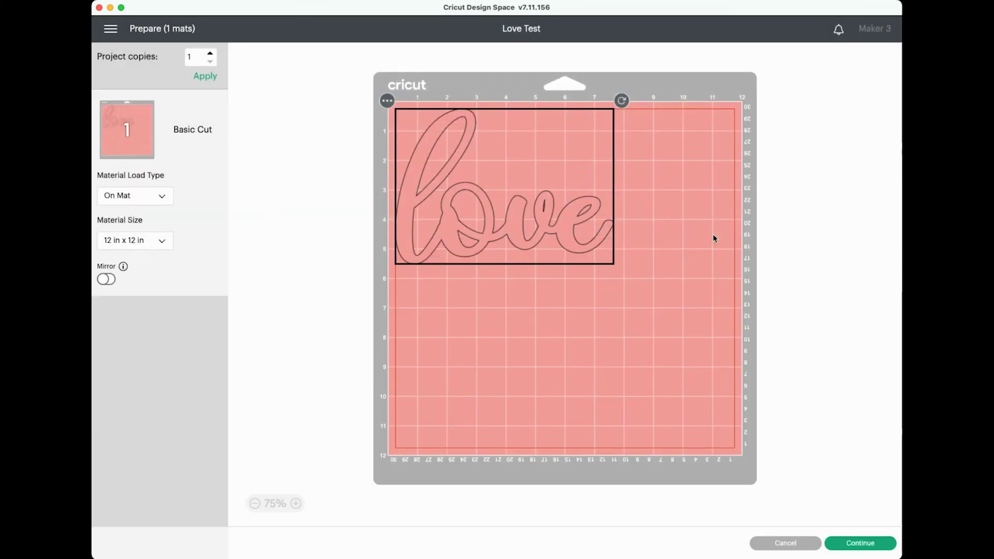
left_click(783, 542)
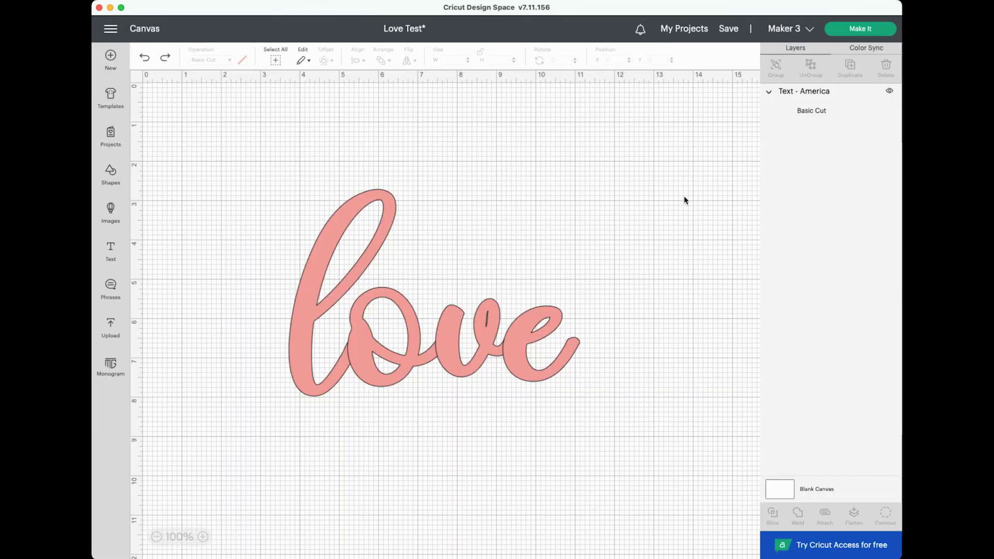
- Edit the script love text, placing the cursor between its letters, then finish editing unchanged
left_click(508, 339)
double_click(508, 338)
left_click(505, 339)
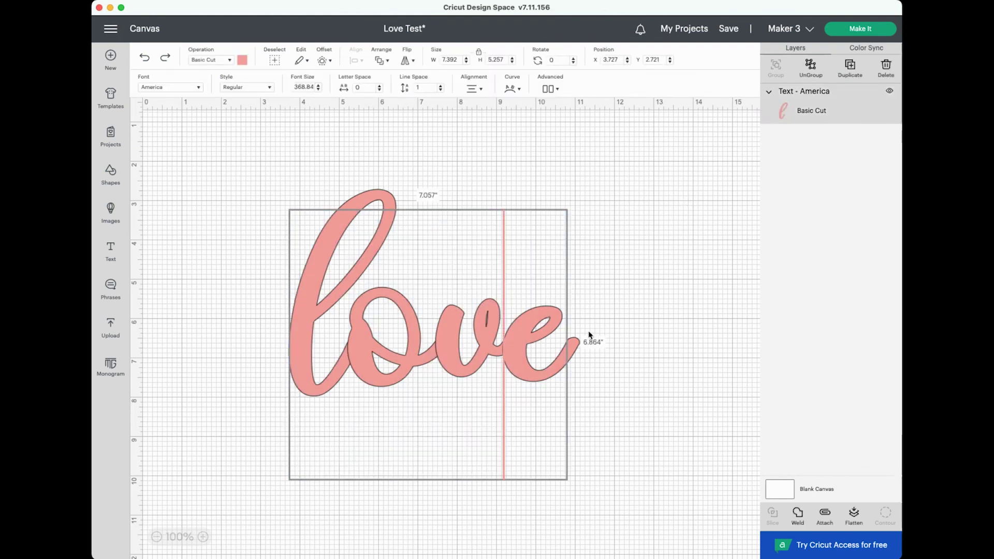
left_click(417, 319)
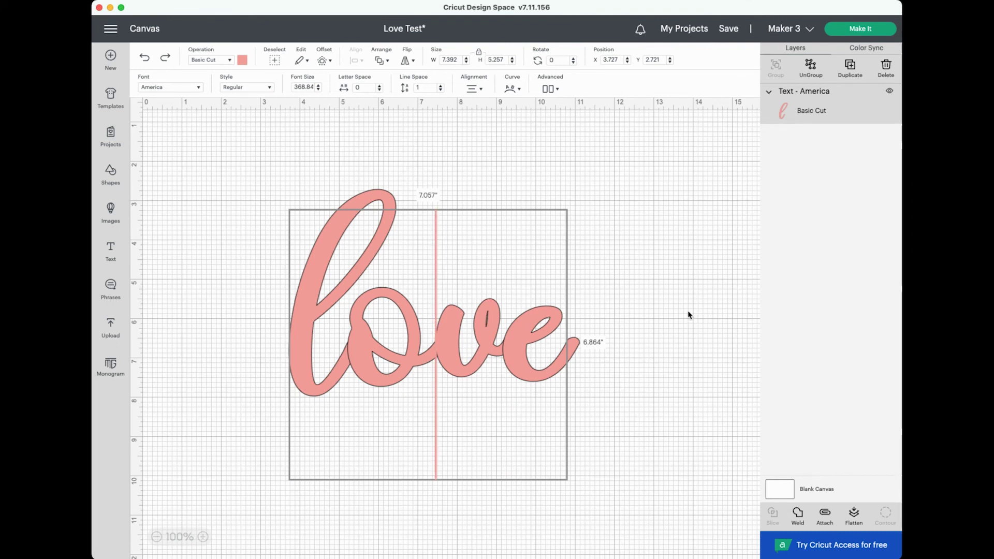
left_click(658, 310)
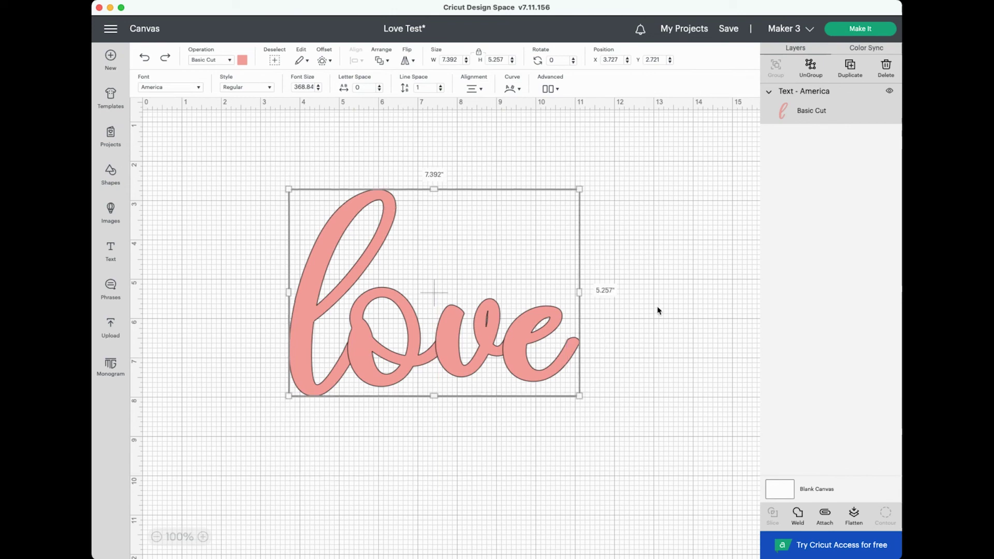